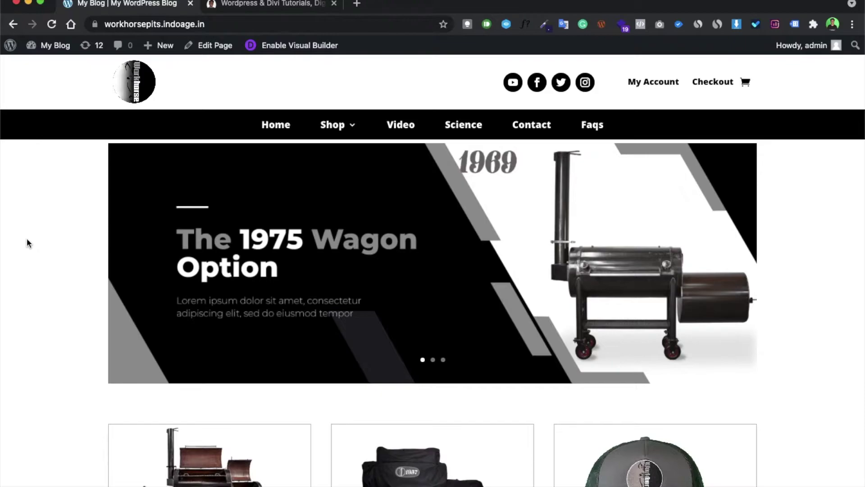
- Scroll the home page down to Accessories, showing the Smoker Cover ($147) and Probe Port ($15)
scroll(251, 277, "down", 5)
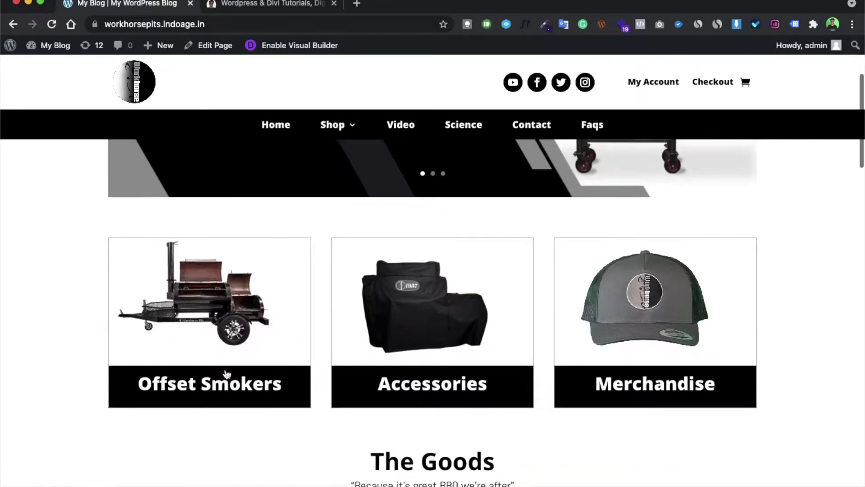
scroll(226, 373, "down", 5)
scroll(227, 373, "up", 8)
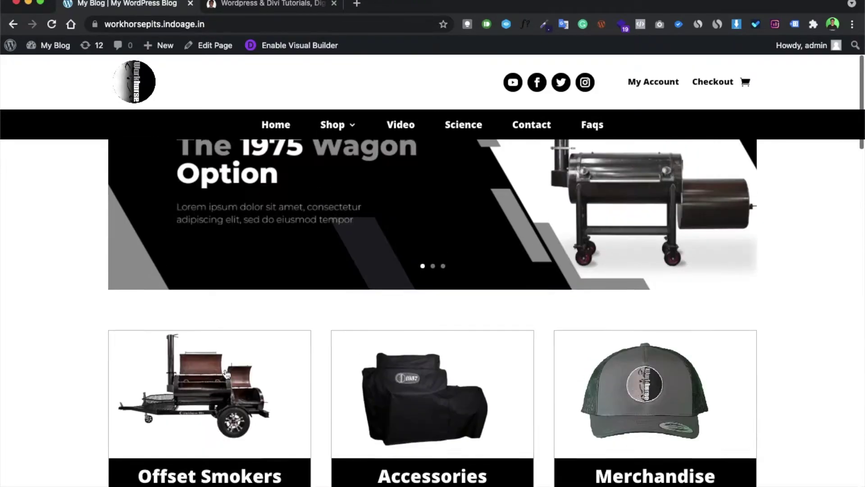
scroll(227, 373, "up", 2)
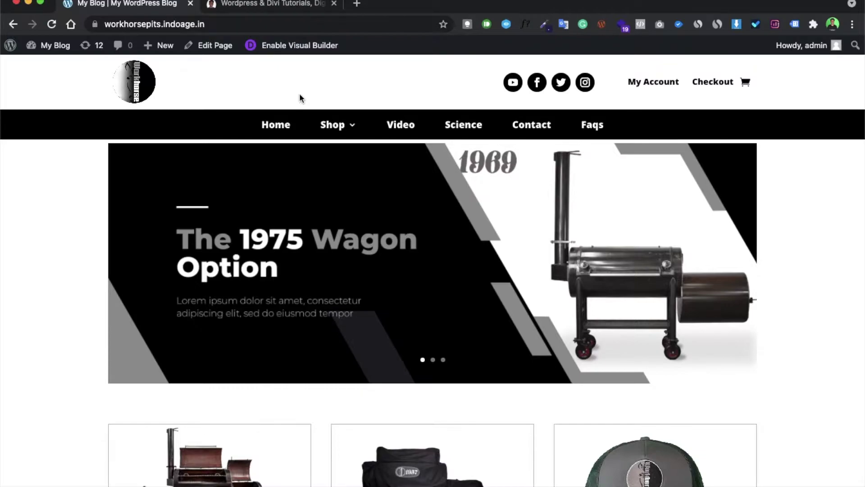
scroll(293, 299, "down", 5)
scroll(257, 364, "down", 20)
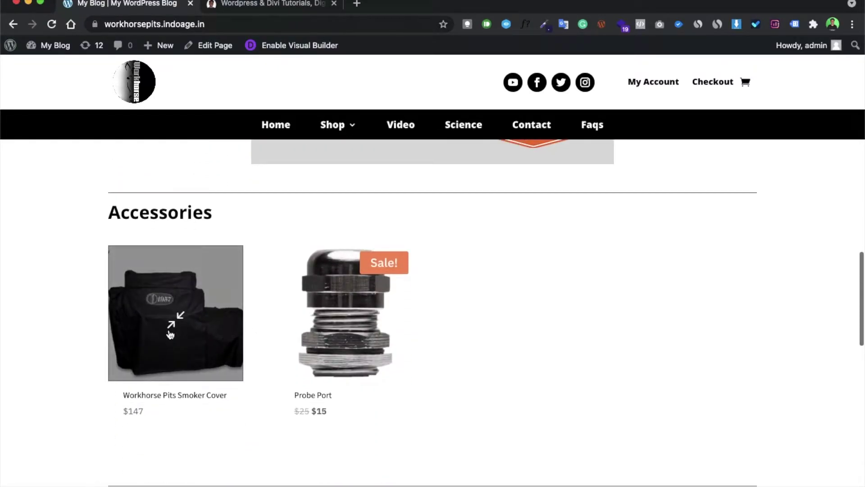
- Open the Workhorse Pits Smoker Cover product page and read its description paragraphs
left_click(182, 347)
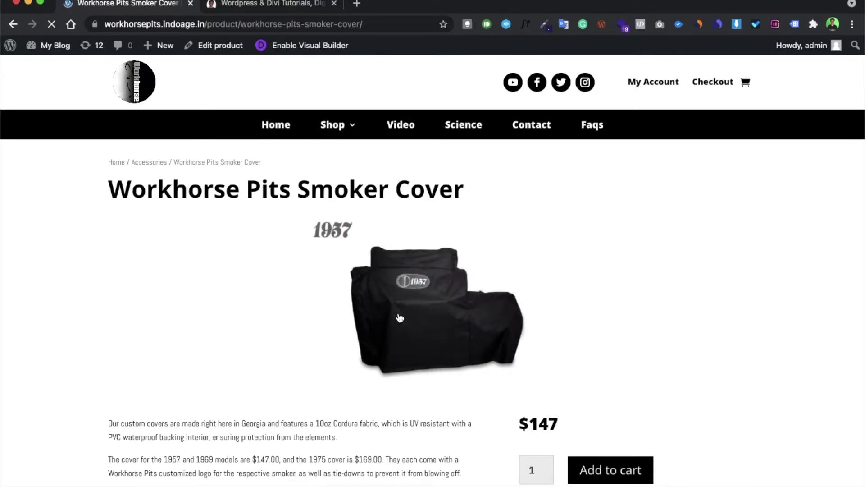
scroll(399, 317, "down", 2)
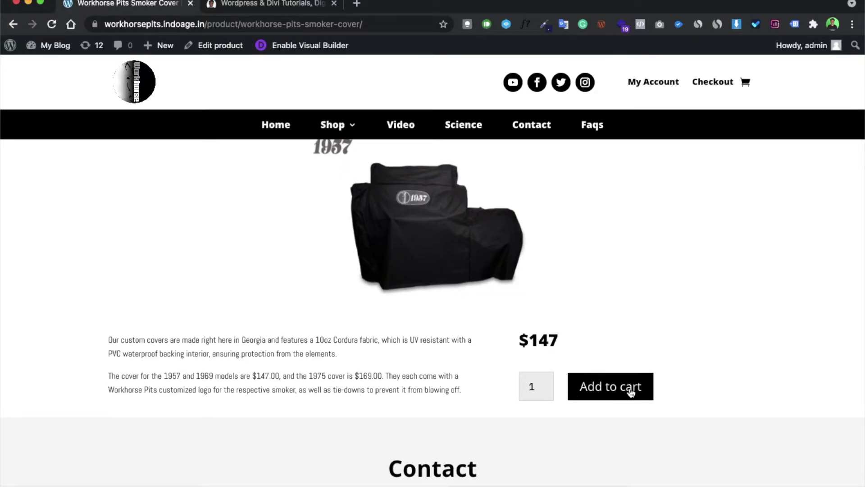
scroll(633, 392, "down", 1)
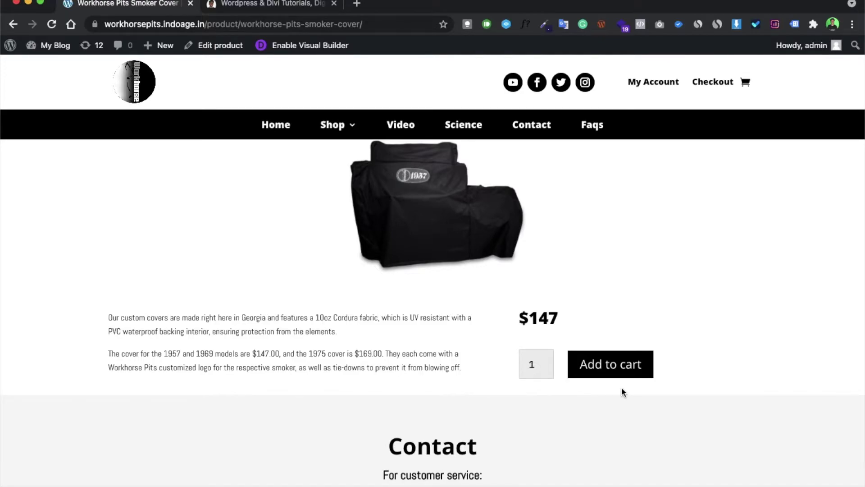
scroll(622, 391, "up", 2)
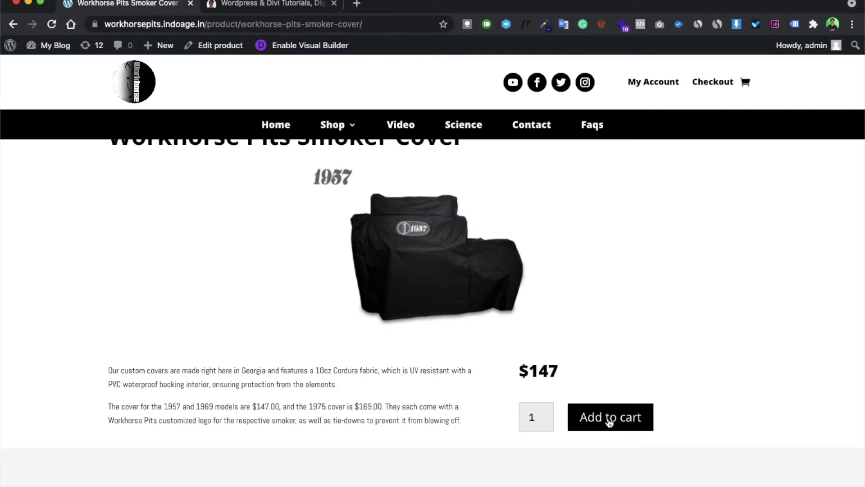
scroll(610, 421, "up", 2)
left_click_drag(508, 413, 581, 412)
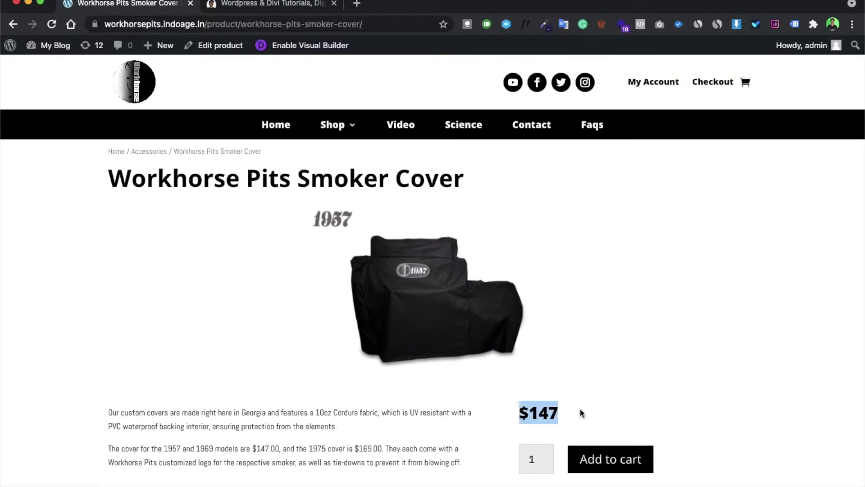
left_click_drag(460, 455, 113, 412)
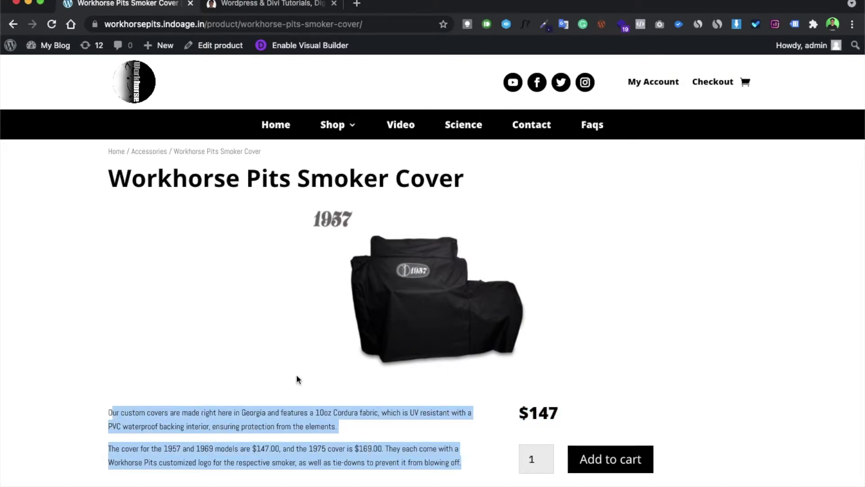
scroll(683, 360, "down", 1)
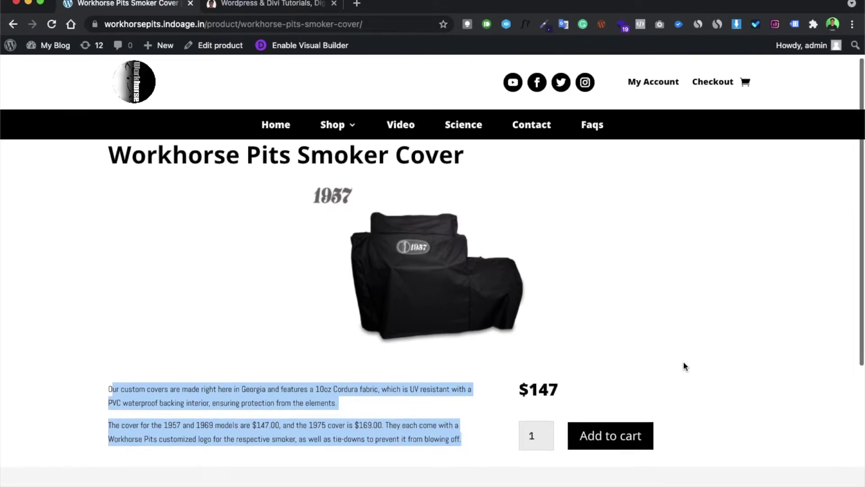
scroll(356, 383, "down", 3)
scroll(356, 382, "up", 4)
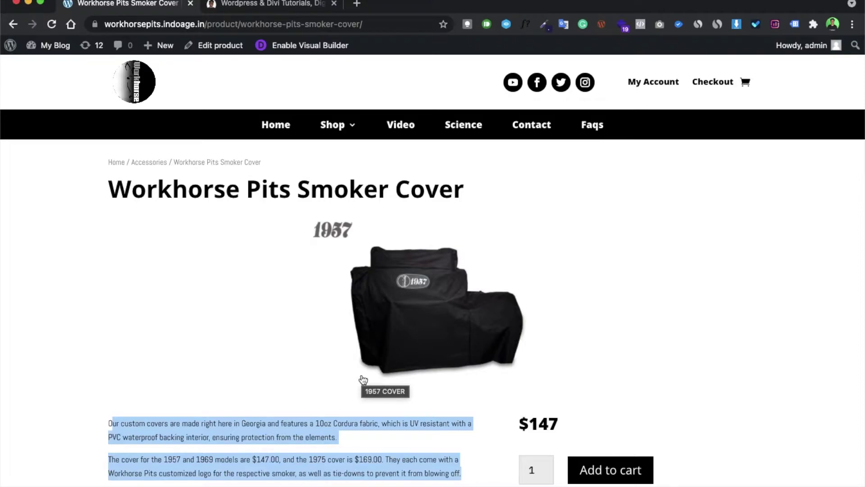
left_click(285, 356)
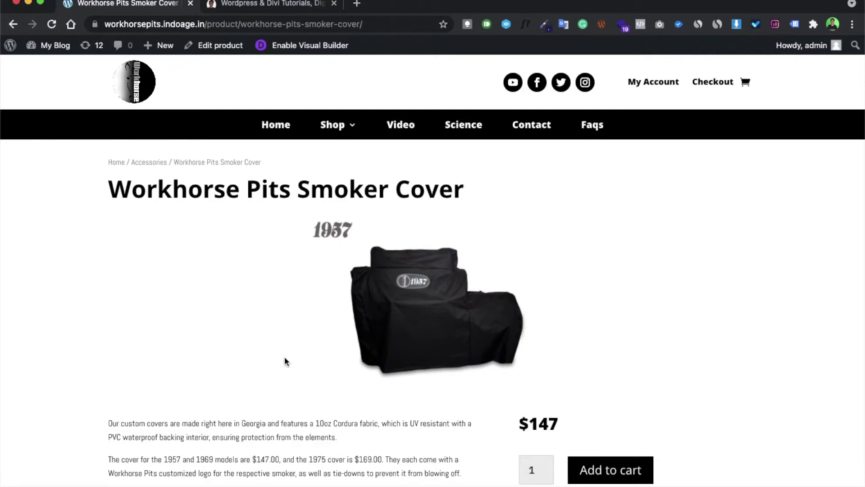
- Add one Workhorse Pits Smoker Cover ($147) to the cart
scroll(304, 364, "down", 2)
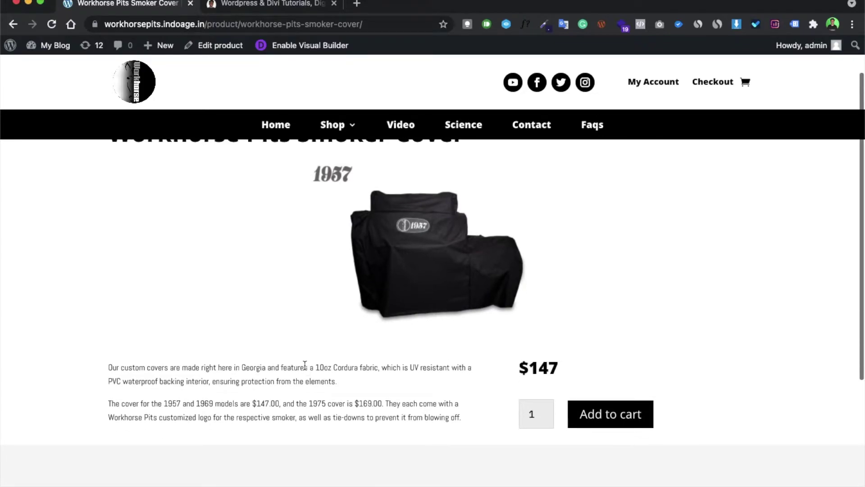
scroll(304, 364, "up", 2)
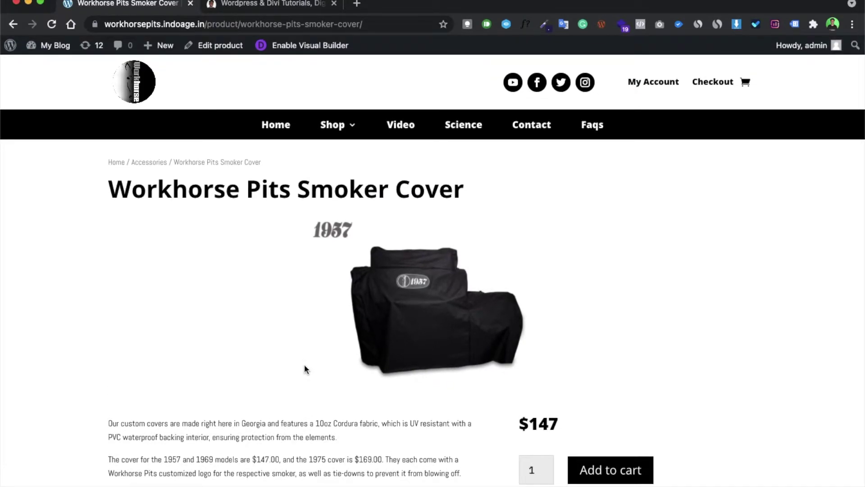
scroll(473, 423, "down", 4)
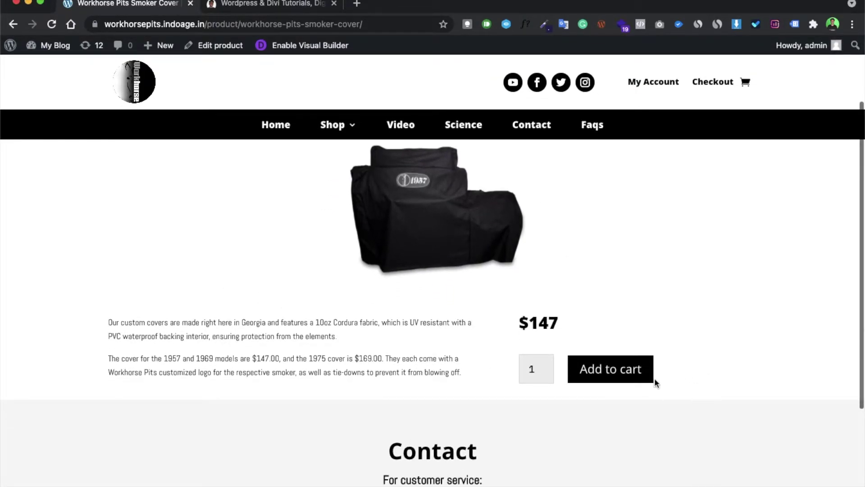
scroll(649, 367, "up", 4)
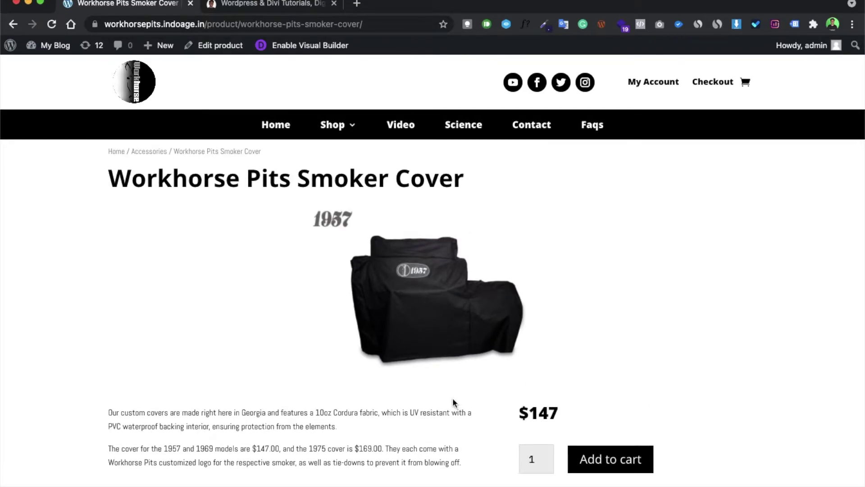
scroll(476, 400, "down", 3)
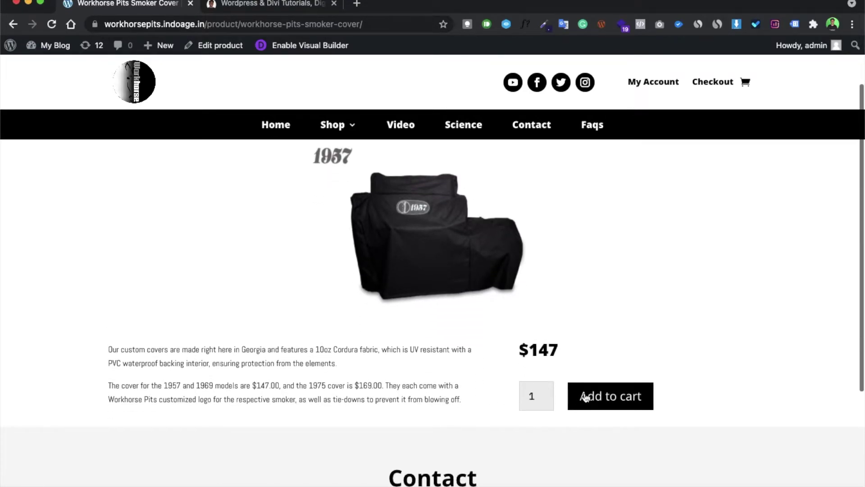
left_click(620, 402)
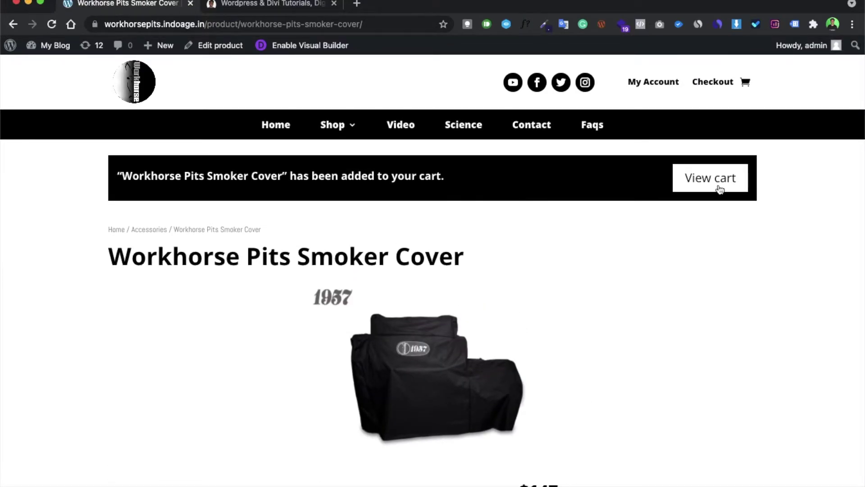
- View the cart with the $147 smoker cover and proceed to checkout
left_click(719, 189)
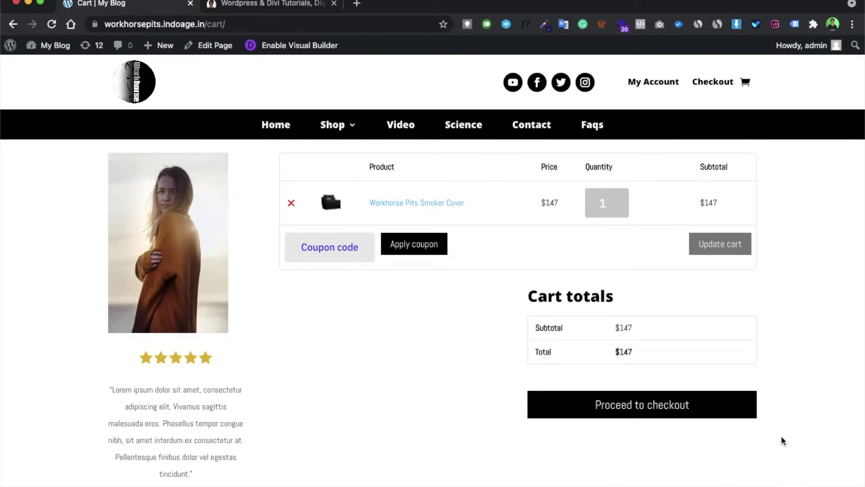
left_click(694, 413)
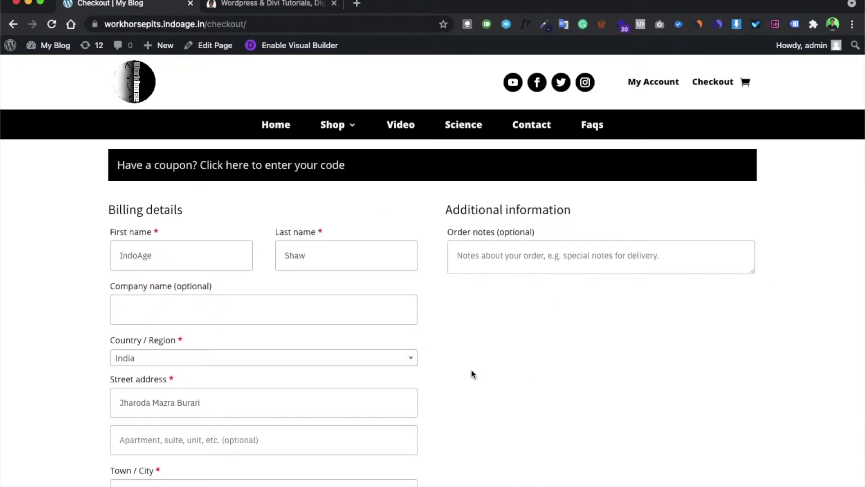
- Fill the billing details form with the browser's saved autofill address
scroll(423, 386, "down", 2)
scroll(423, 386, "up", 2)
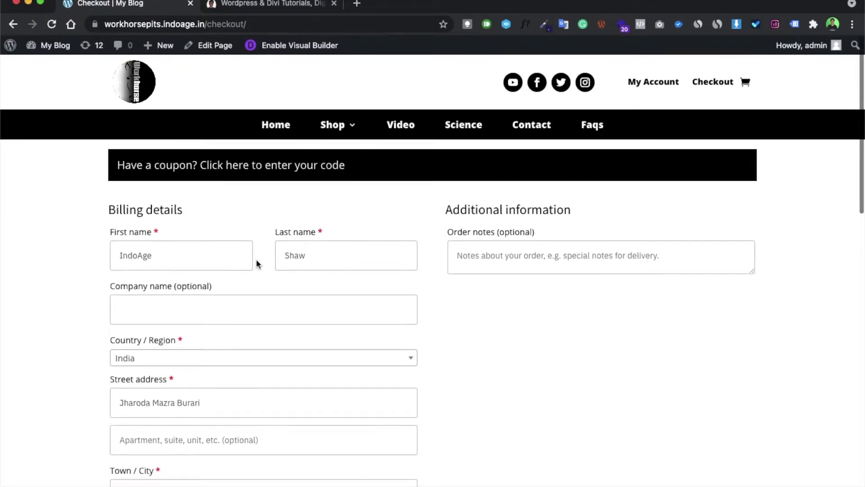
left_click(223, 266)
left_click(226, 293)
scroll(259, 360, "down", 10)
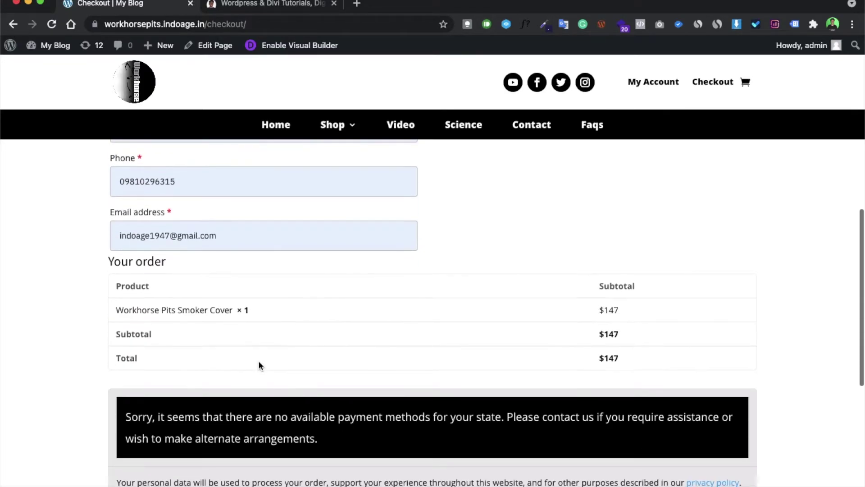
scroll(327, 337, "down", 3)
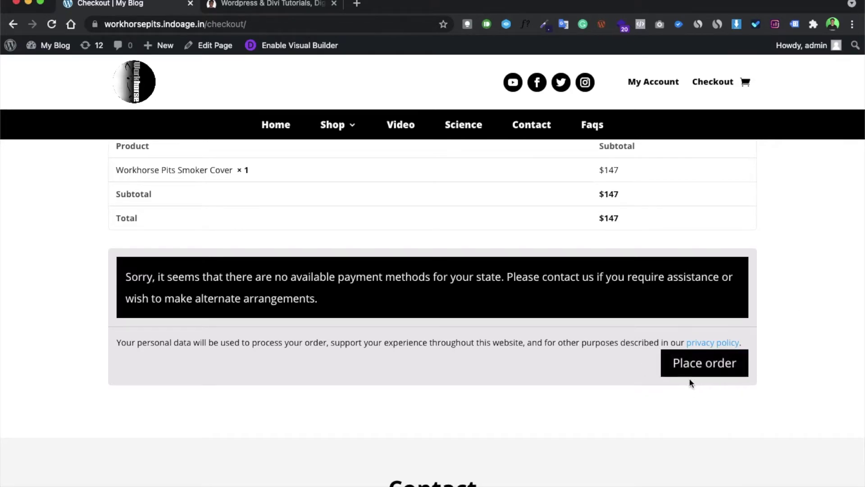
- Try placing the order, which fails with an 'Invalid payment method.' notice
left_click(710, 369)
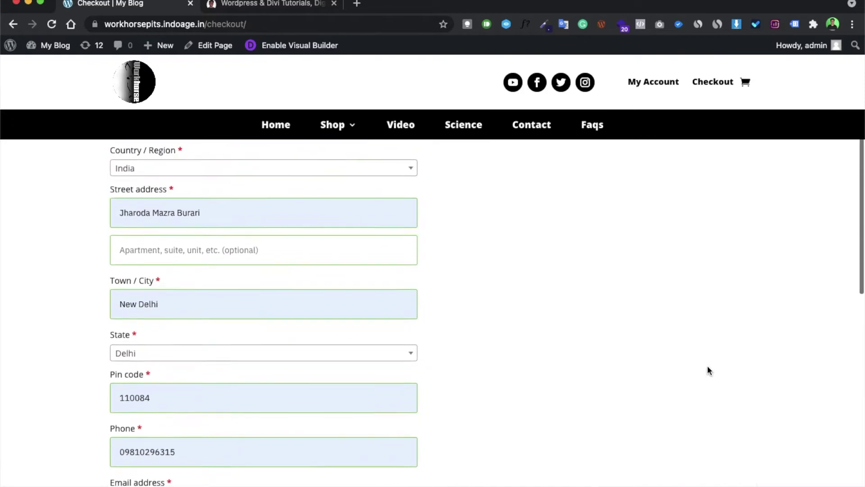
scroll(576, 393, "down", 10)
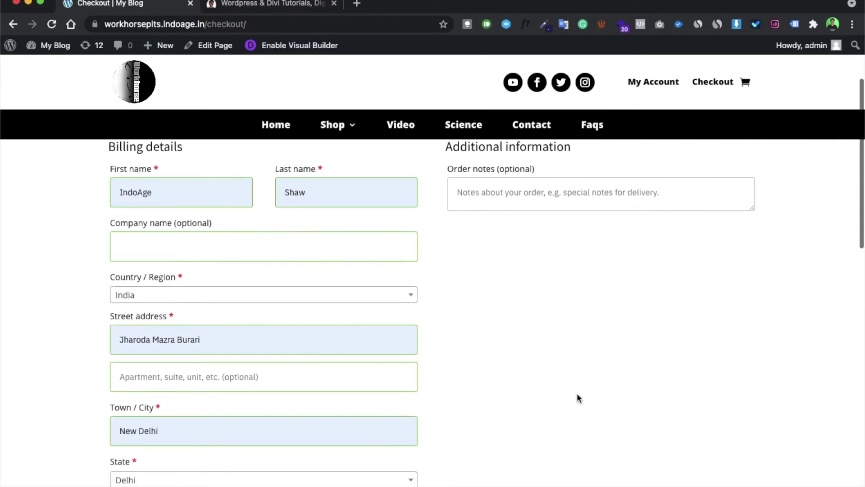
scroll(577, 393, "down", 3)
left_click(701, 310)
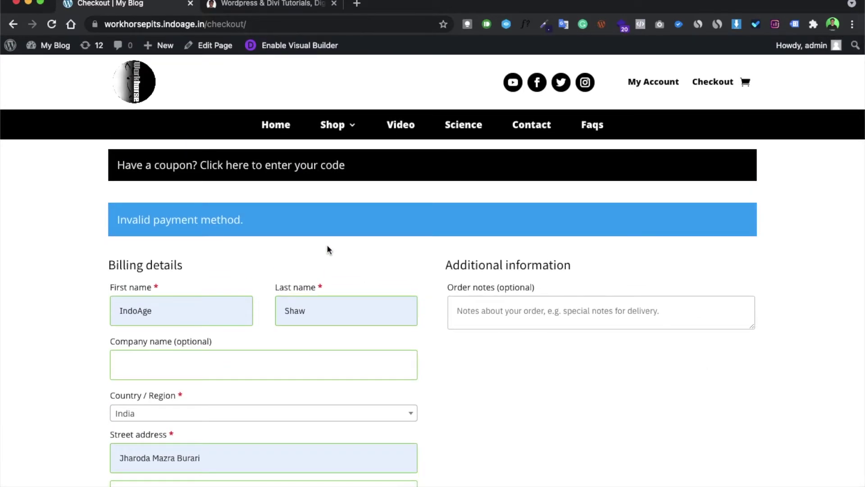
left_click_drag(276, 227, 113, 223)
scroll(469, 377, "down", 5)
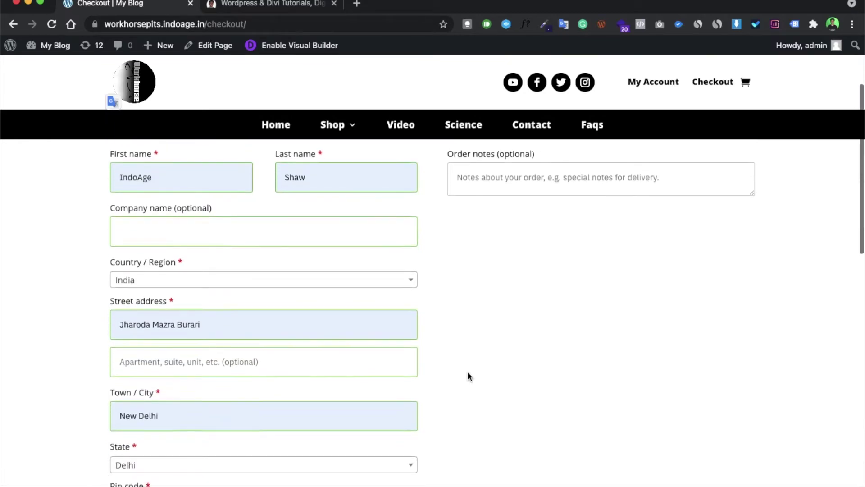
scroll(469, 377, "down", 7)
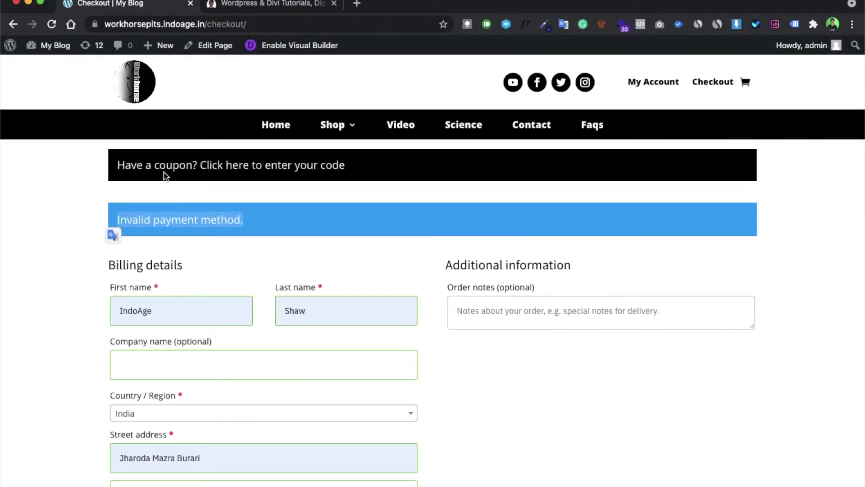
mouse_move(48, 49)
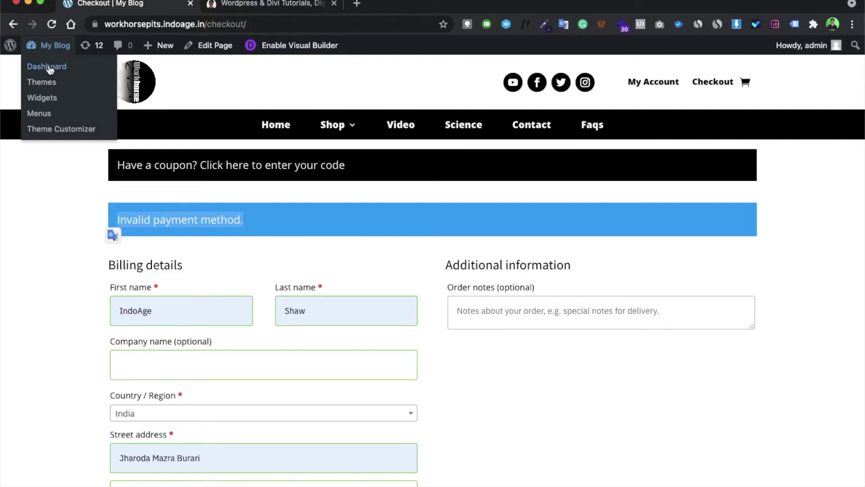
- Go to the WordPress admin Dashboard via My Blog > Dashboard in the admin bar
left_click(49, 69)
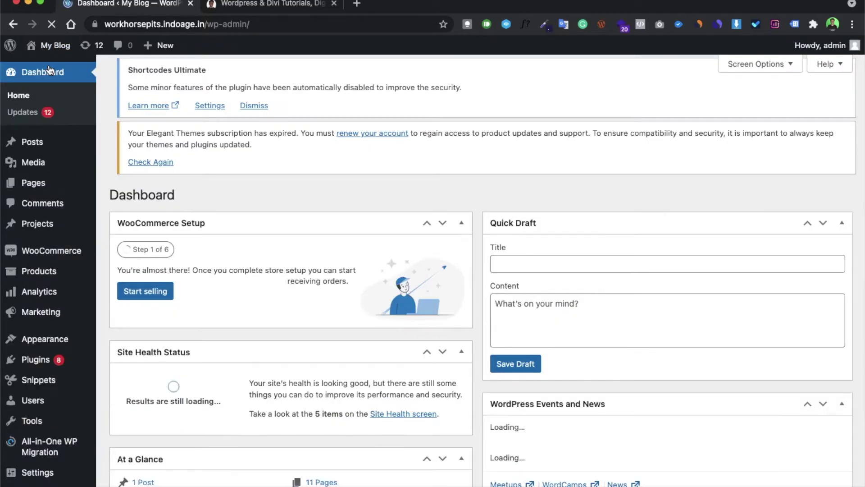
scroll(86, 419, "down", 2)
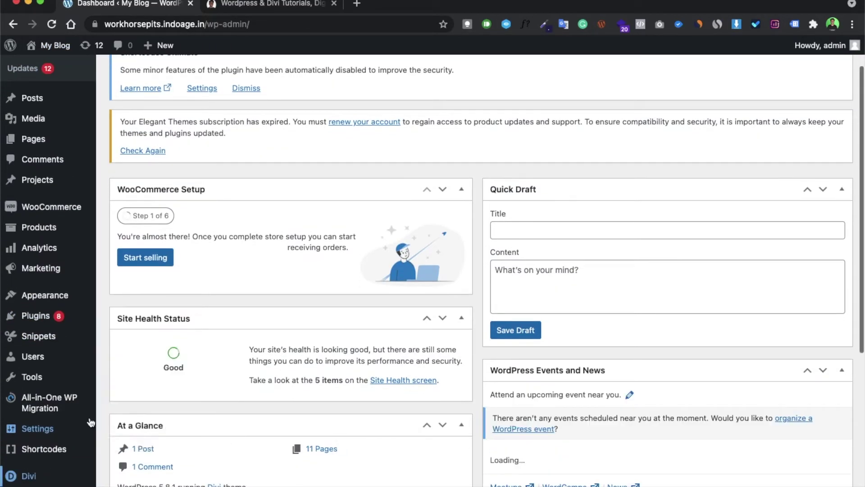
mouse_move(70, 422)
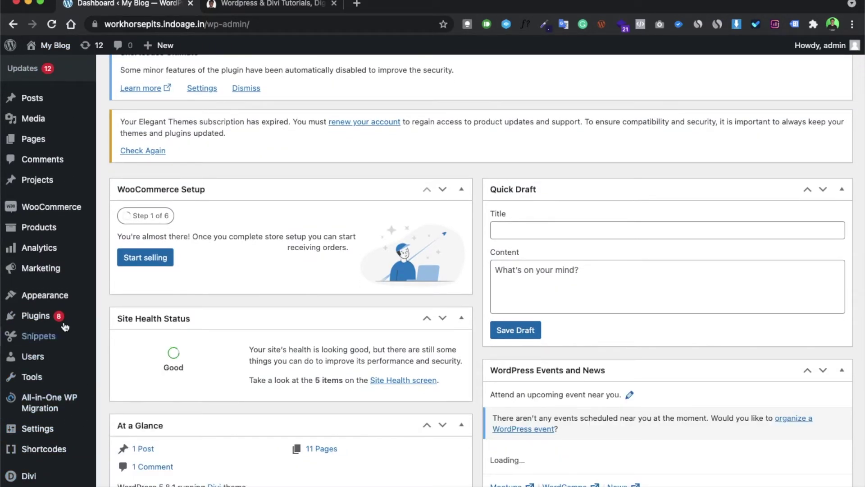
mouse_move(87, 317)
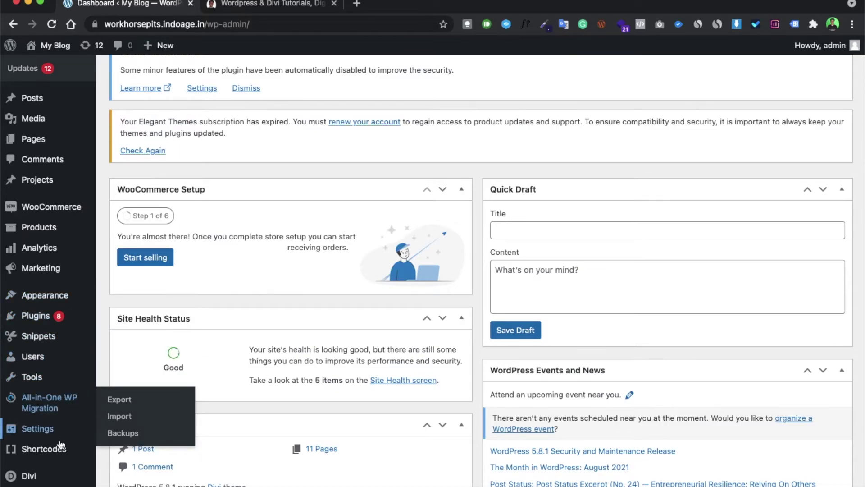
mouse_move(53, 324)
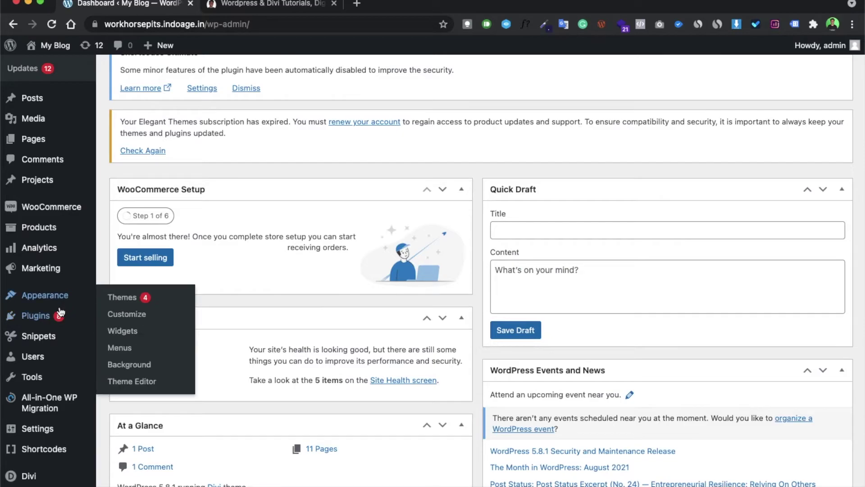
mouse_move(70, 339)
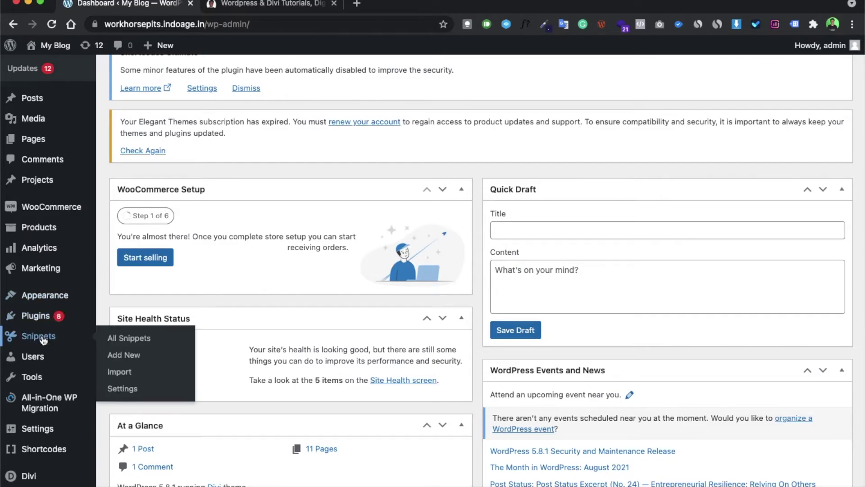
- Add a new snippet titled 'disable payment gateway'
left_click(131, 359)
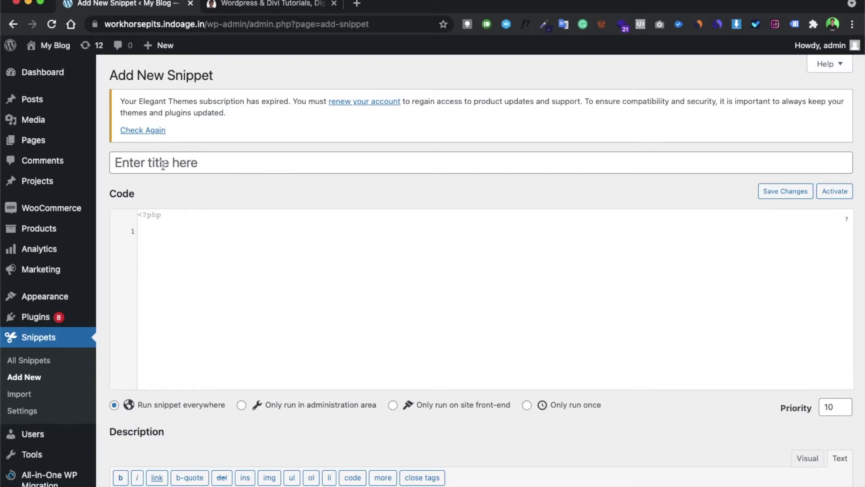
left_click(163, 164)
type("diable")
key("BackSpace")
key("BackSpace")
key("BackSpace")
key("BackSpace")
type("sable payment gateway")
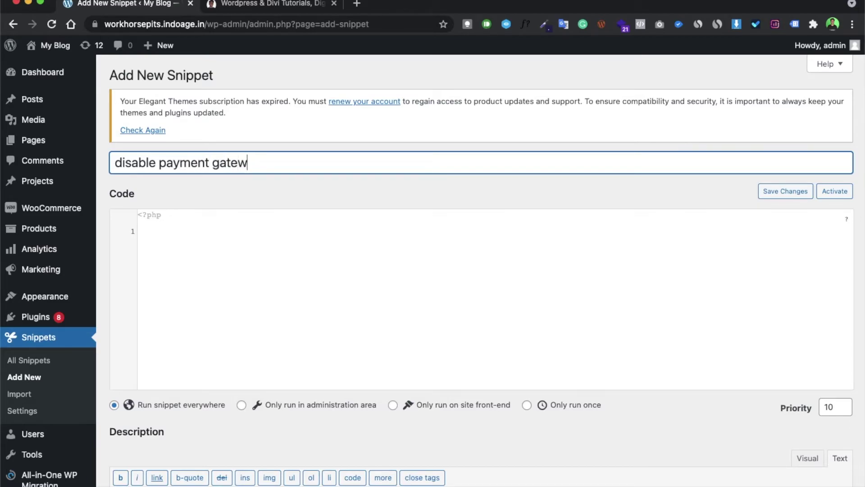
- Paste the woocommerce_cart_needs_payment __return_false filter from TextMate, then save and activate
left_click(175, 251)
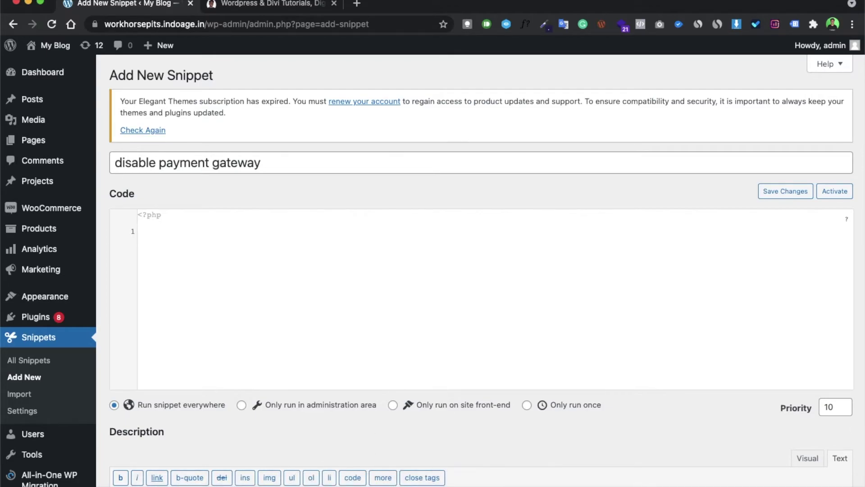
left_click(305, 483)
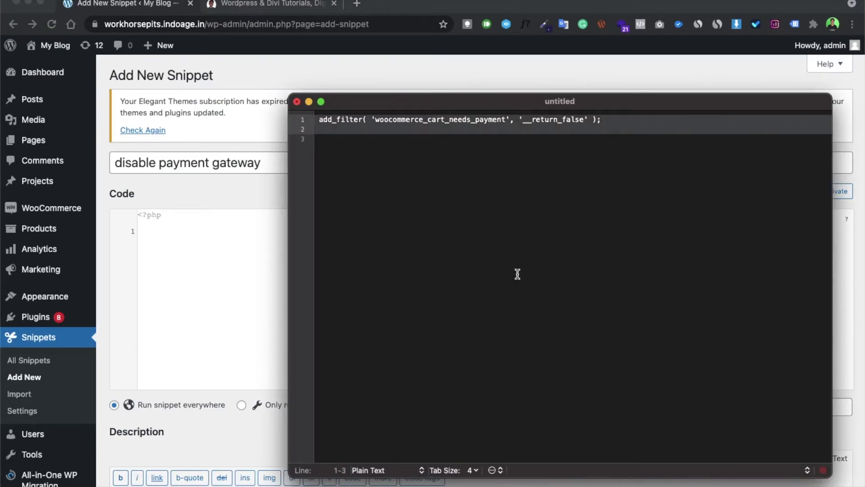
left_click(200, 347)
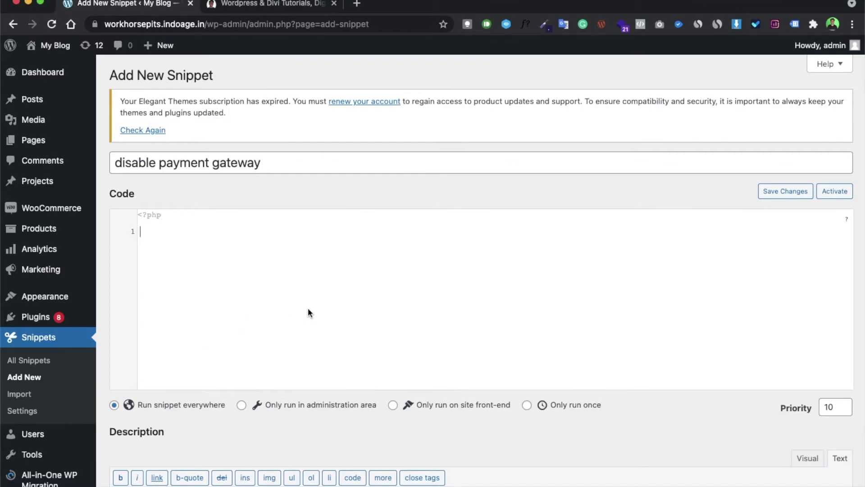
type("add_filter( 'woocommerce_cart_needs_payment', '__return_false' );")
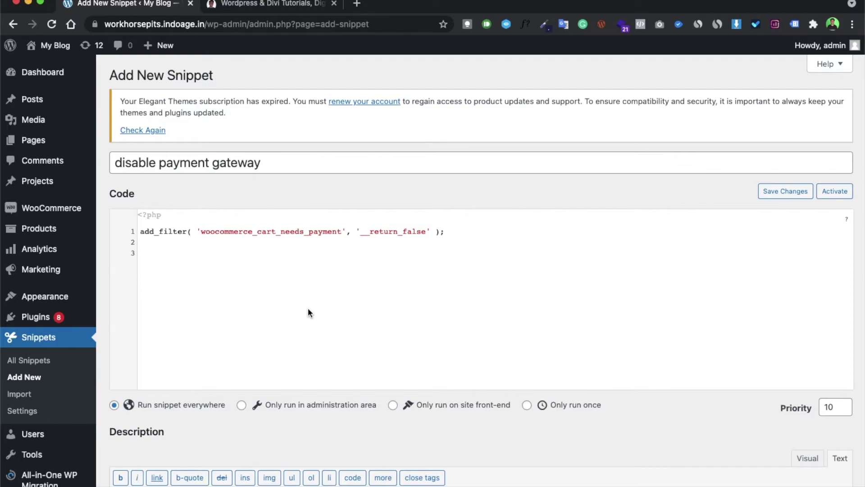
scroll(309, 312, "down", 5)
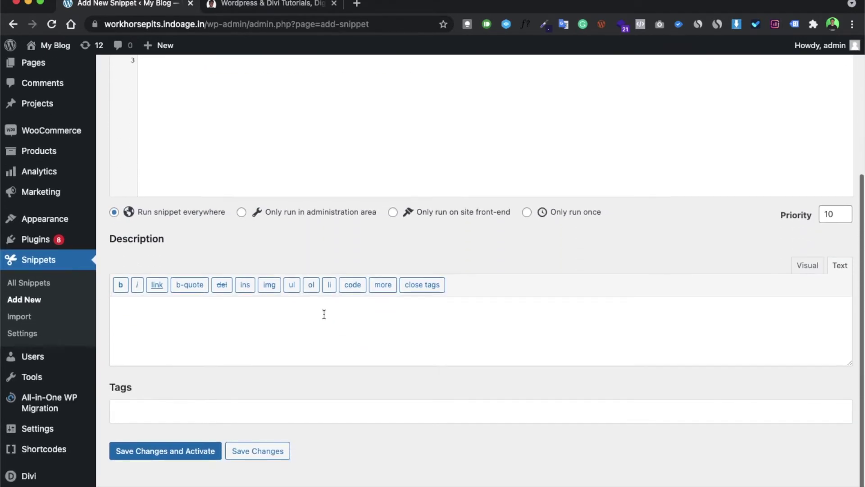
left_click(178, 459)
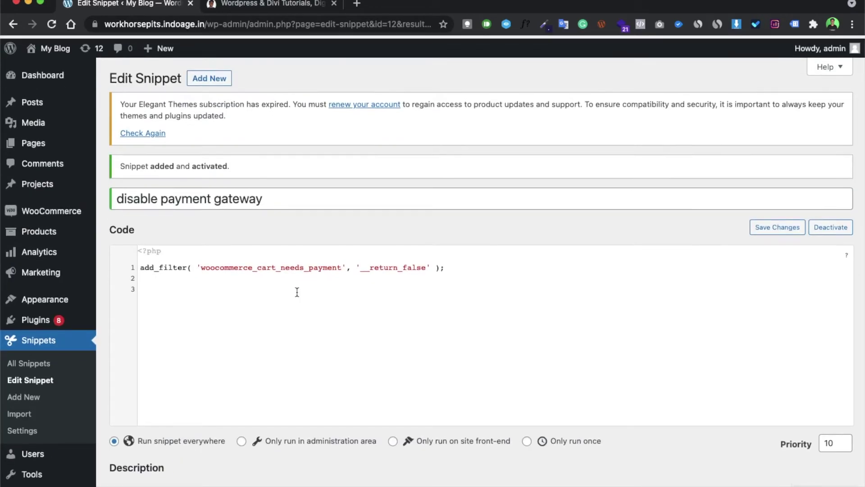
- Visit the storefront and add another Workhorse Pits Smoker Cover to the cart
mouse_move(55, 46)
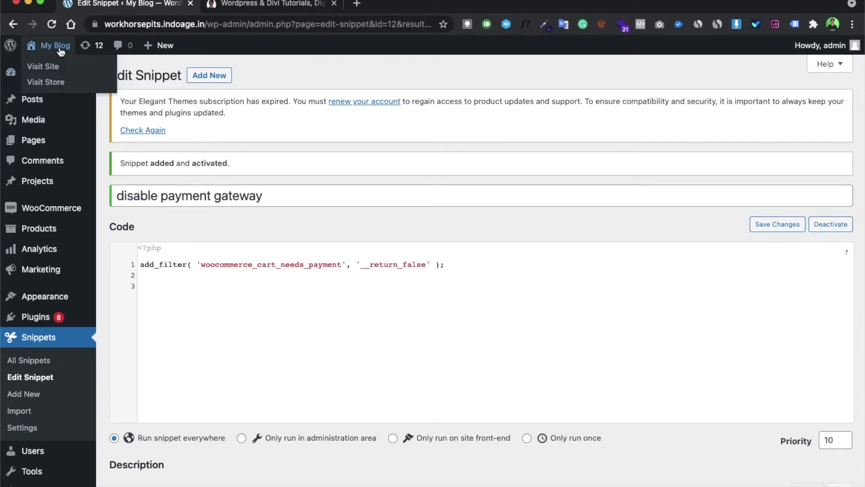
left_click(67, 71)
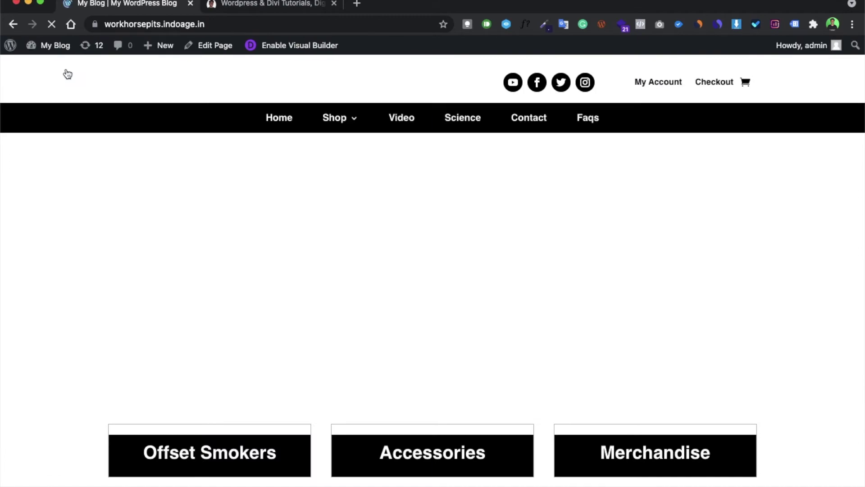
scroll(254, 237, "down", 5)
scroll(255, 237, "down", 10)
left_click(180, 402)
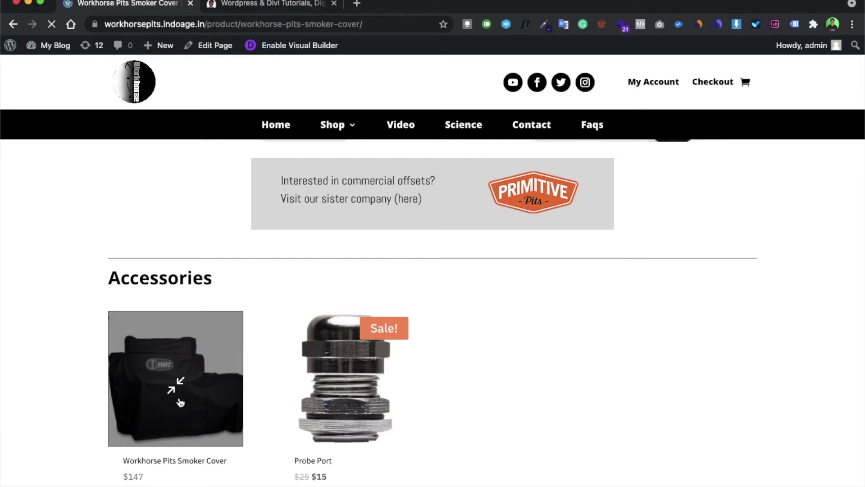
scroll(688, 374, "down", 3)
left_click(629, 376)
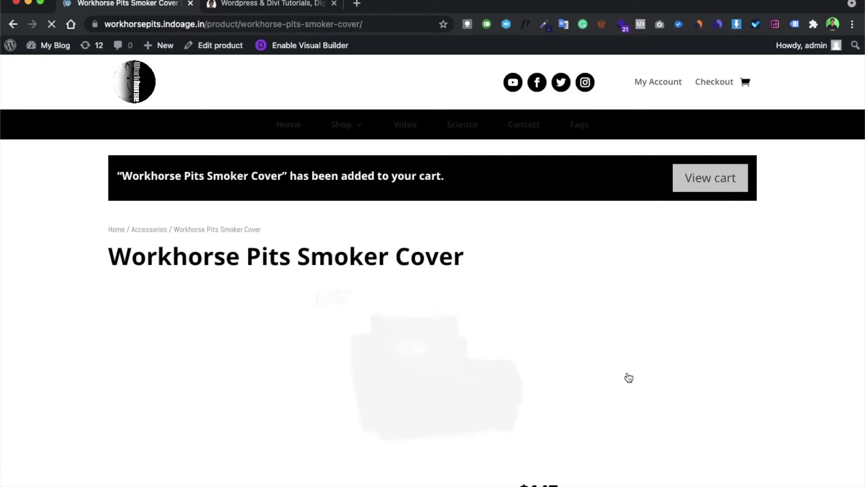
- Open the cart with two smoker covers ($294) and proceed to checkout
scroll(605, 395, "down", 2)
scroll(605, 395, "up", 2)
left_click(696, 194)
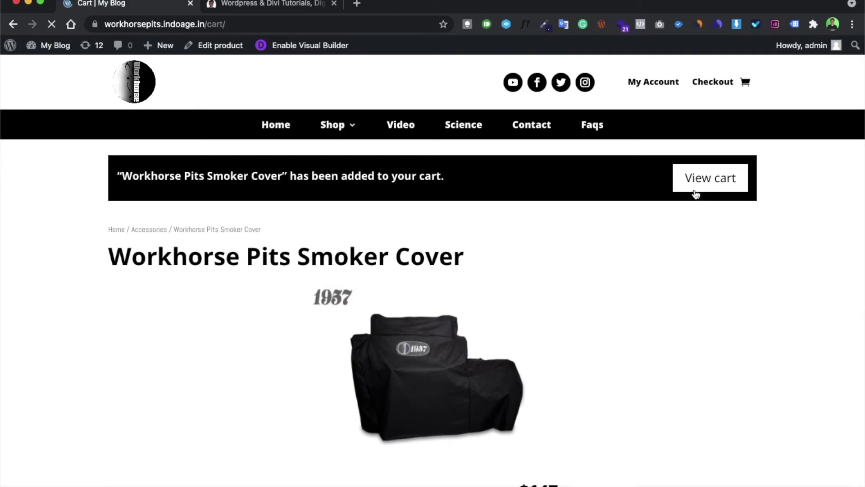
left_click(633, 406)
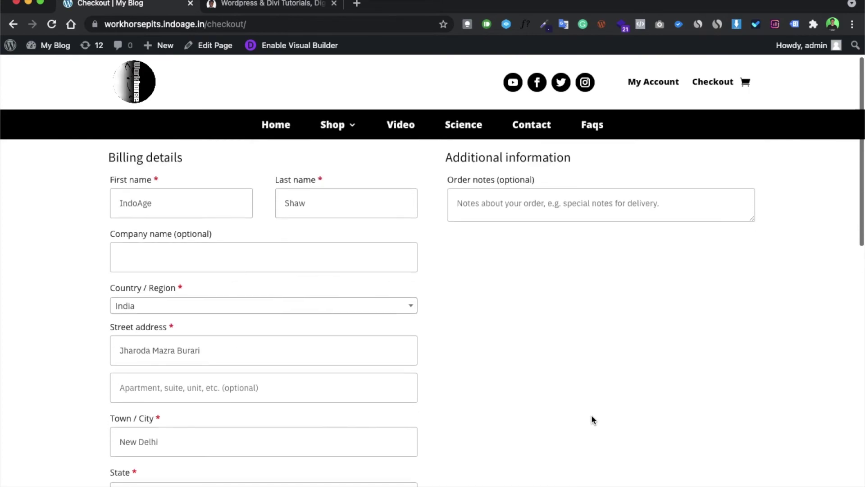
- Autofill the billing details with a saved address and place the $294 order
left_click(182, 246)
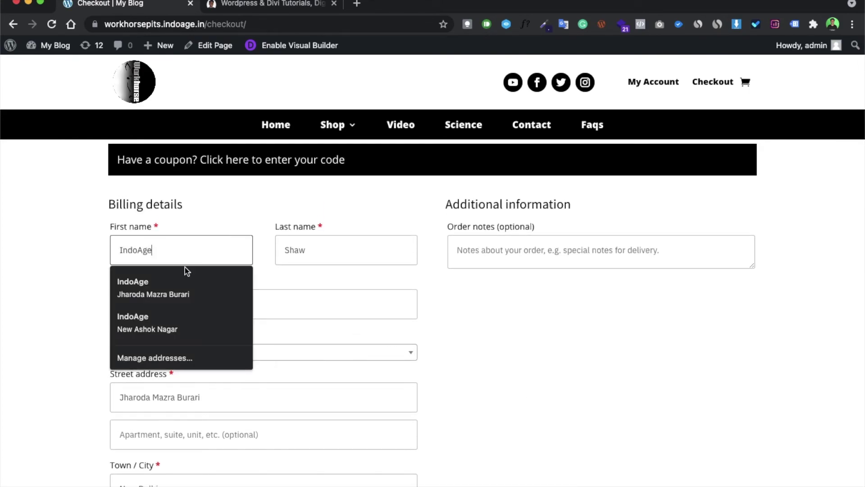
left_click(177, 290)
scroll(226, 371, "down", 8)
scroll(225, 372, "down", 3)
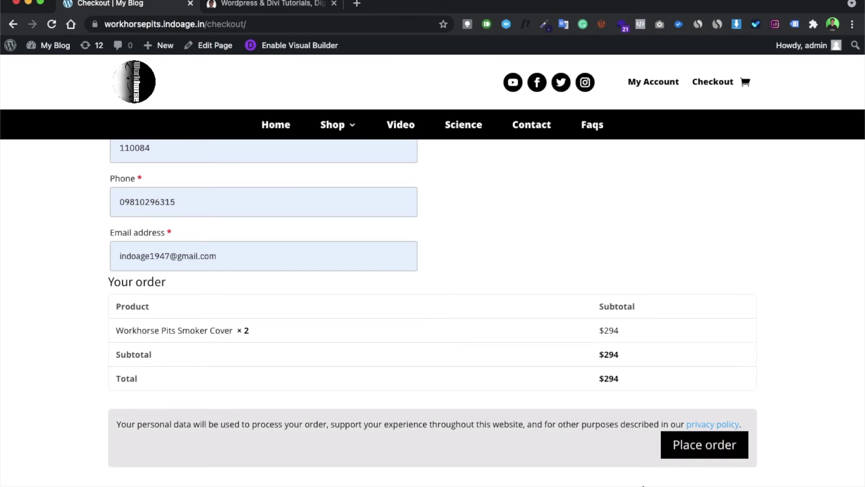
left_click(708, 453)
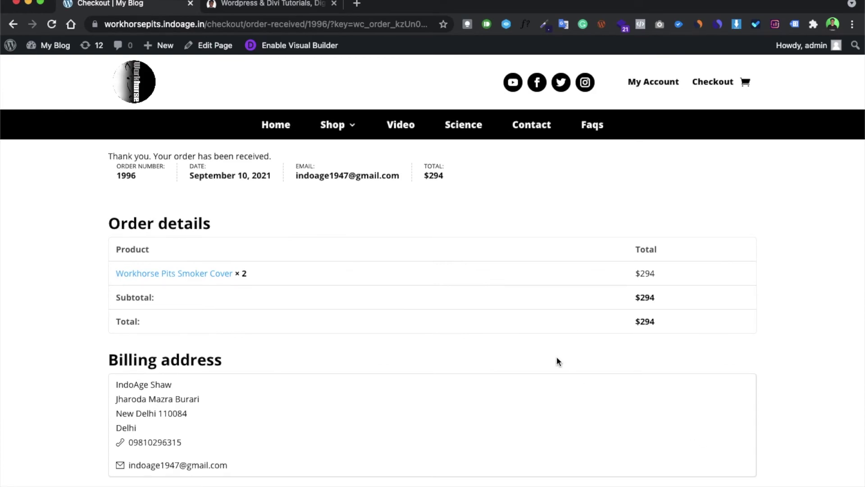
- Highlight the order-received thank-you message
left_click_drag(100, 157, 454, 178)
left_click(198, 191)
left_click_drag(107, 156, 289, 182)
- Return to the admin Dashboard via My Blog > Dashboard
left_click(335, 232)
mouse_move(53, 46)
left_click(53, 66)
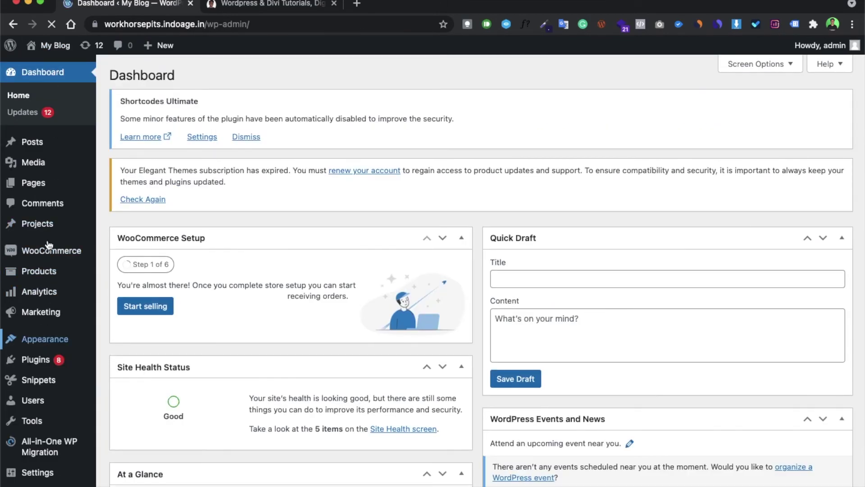
- Open WooCommerce > Orders and select the new $294 Processing order
mouse_move(48, 275)
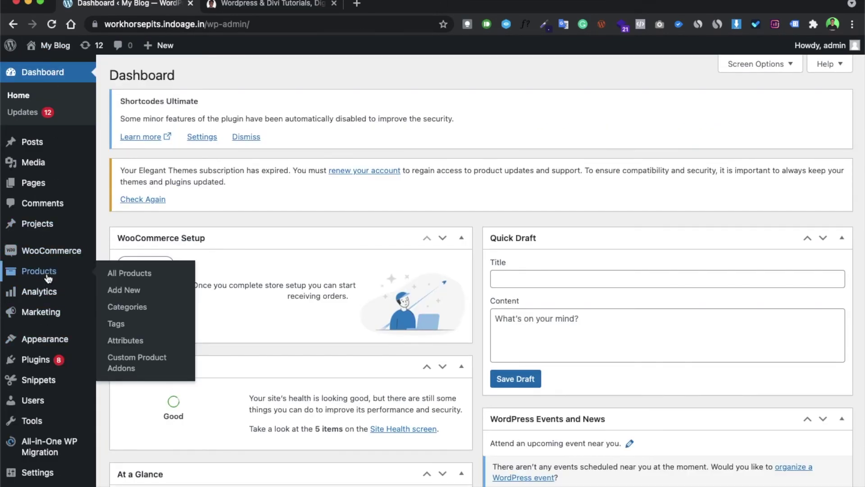
mouse_move(50, 254)
left_click(125, 272)
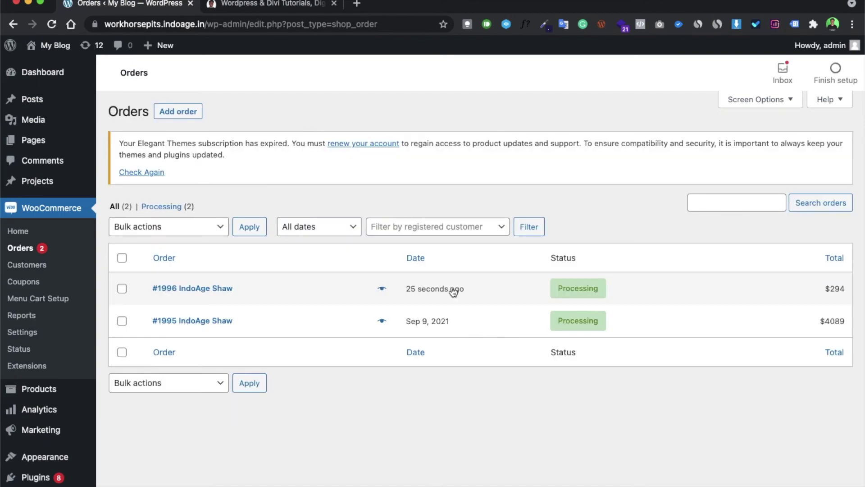
left_click(452, 294)
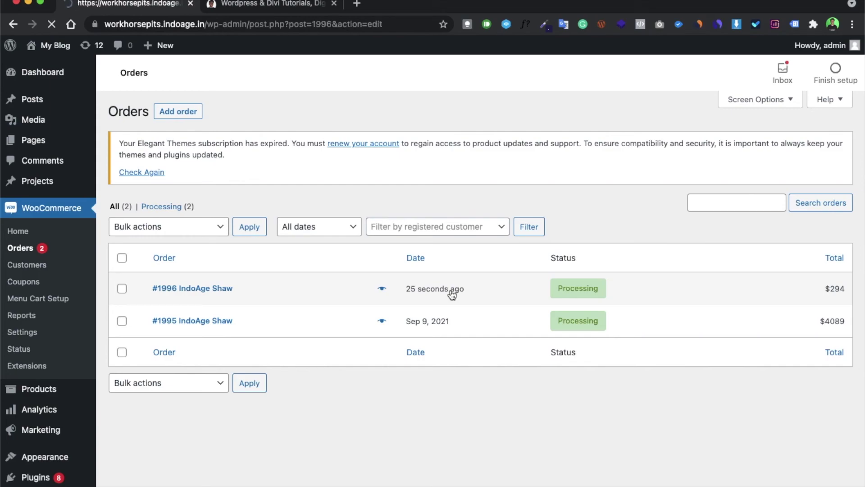